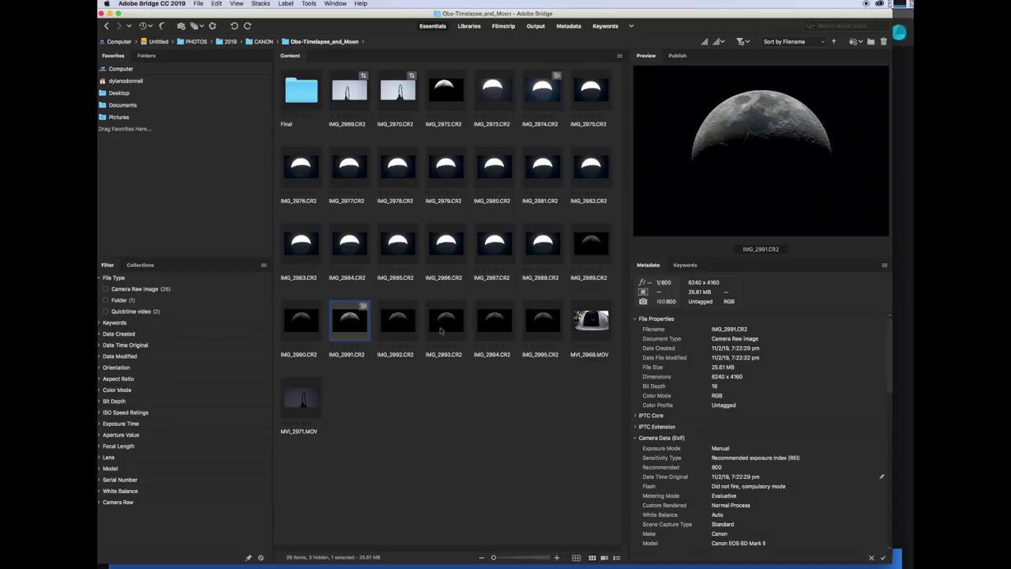
- Open the overexposed moon shot IMG_2974.CR2 together with IMG_2991.CR2 in Camera Raw
{"action": "left_click", "coordinate": [550, 98], "text": "super"}
{"action": "right_click", "coordinate": [553, 99]}
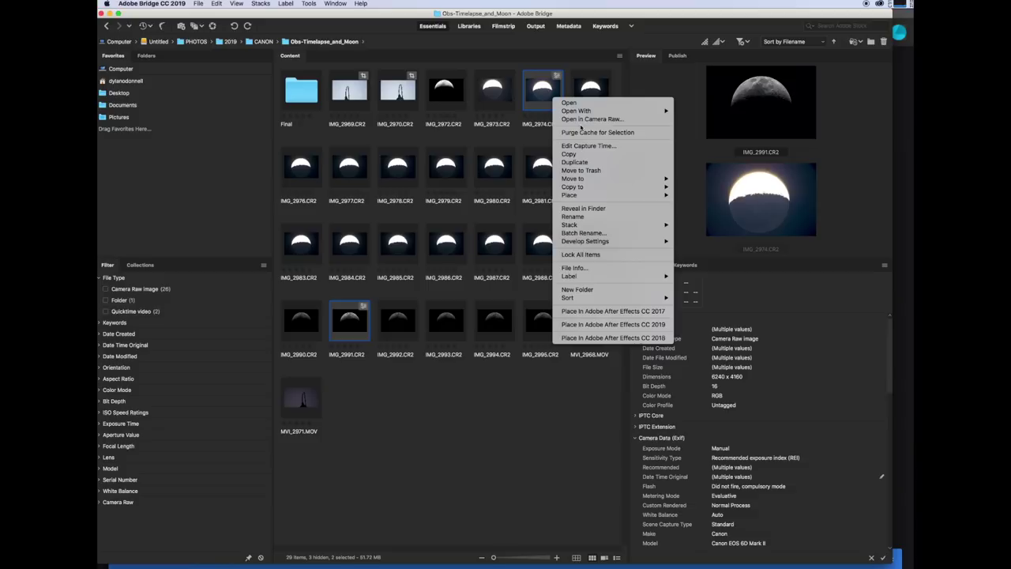
{"action": "left_click", "coordinate": [583, 119]}
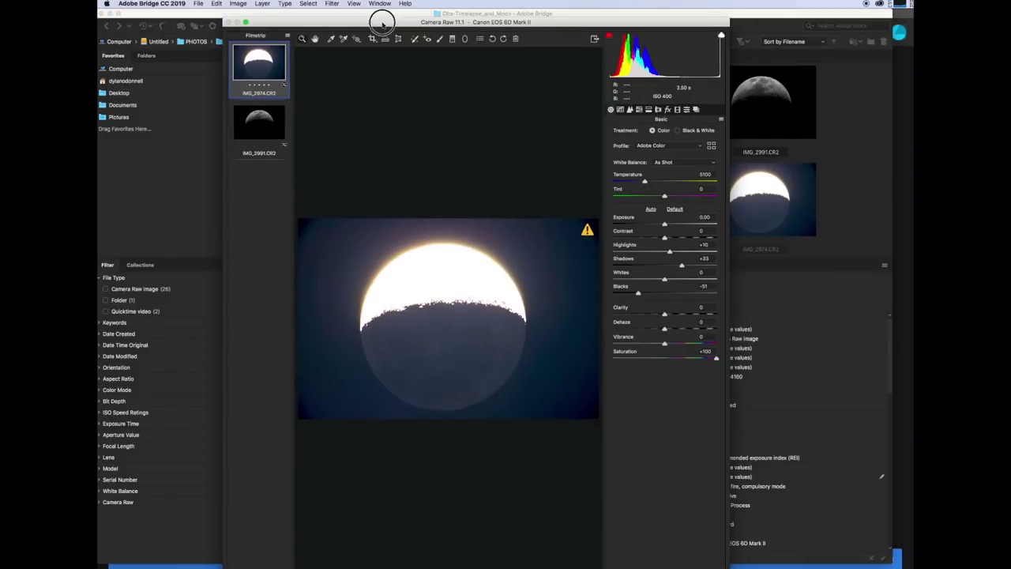
- Review the raw adjustments of IMG_2974.CR2 and IMG_2991.CR2, and open both images in Photoshop
{"action": "left_click", "coordinate": [269, 118]}
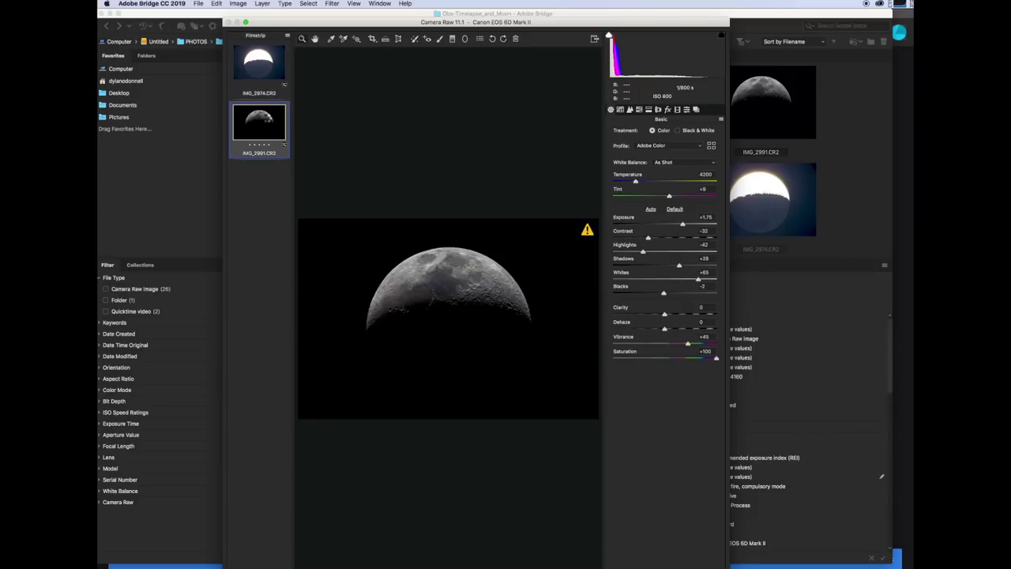
{"action": "left_click", "coordinate": [271, 70]}
{"action": "mouse_move", "coordinate": [718, 362]}
{"action": "left_mouse_down"}
{"action": "mouse_move", "coordinate": [661, 357]}
{"action": "mouse_move", "coordinate": [720, 364]}
{"action": "left_mouse_up"}
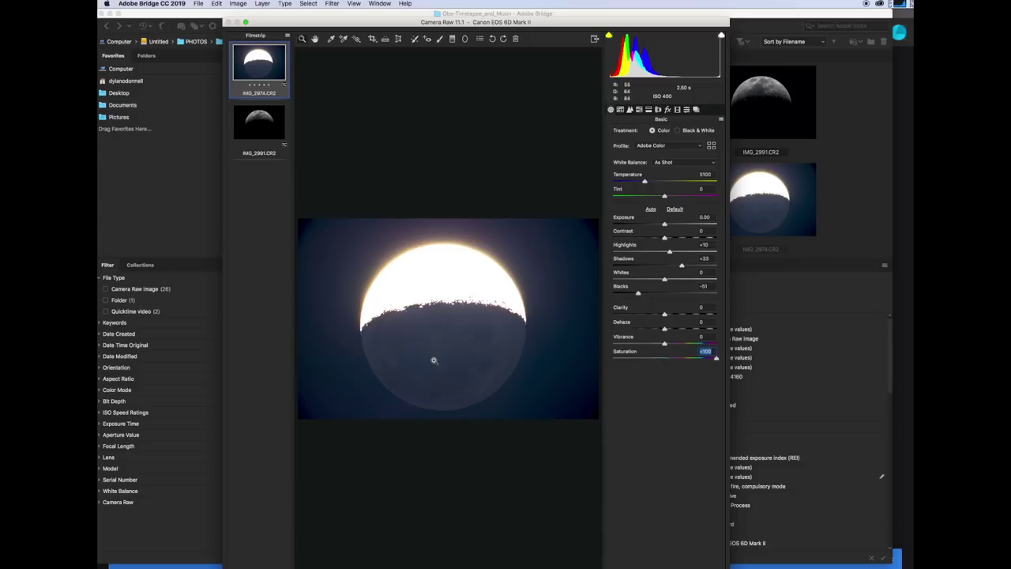
{"action": "left_click", "coordinate": [261, 123]}
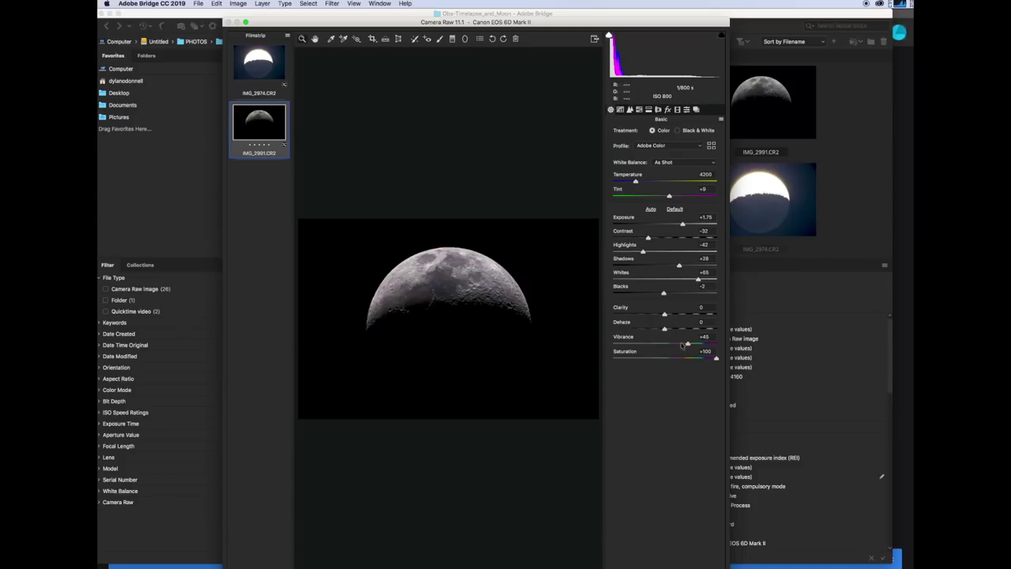
{"action": "left_click", "coordinate": [264, 75], "text": "shift"}
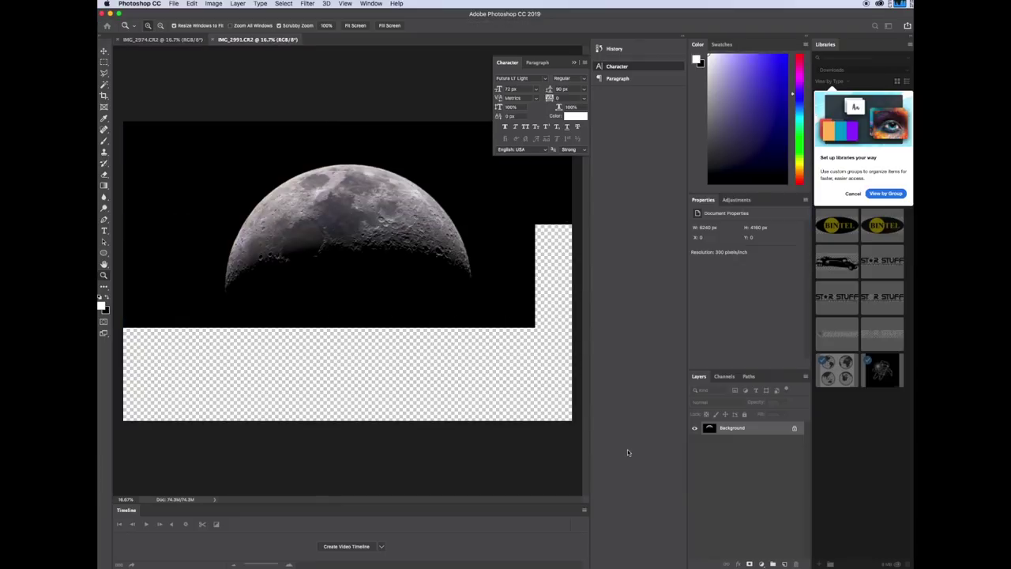
- Compare the moon's framing and exposure between the IMG_2974.CR2 and IMG_2991.CR2 documents
{"action": "left_click", "coordinate": [185, 41]}
{"action": "left_click", "coordinate": [258, 42]}
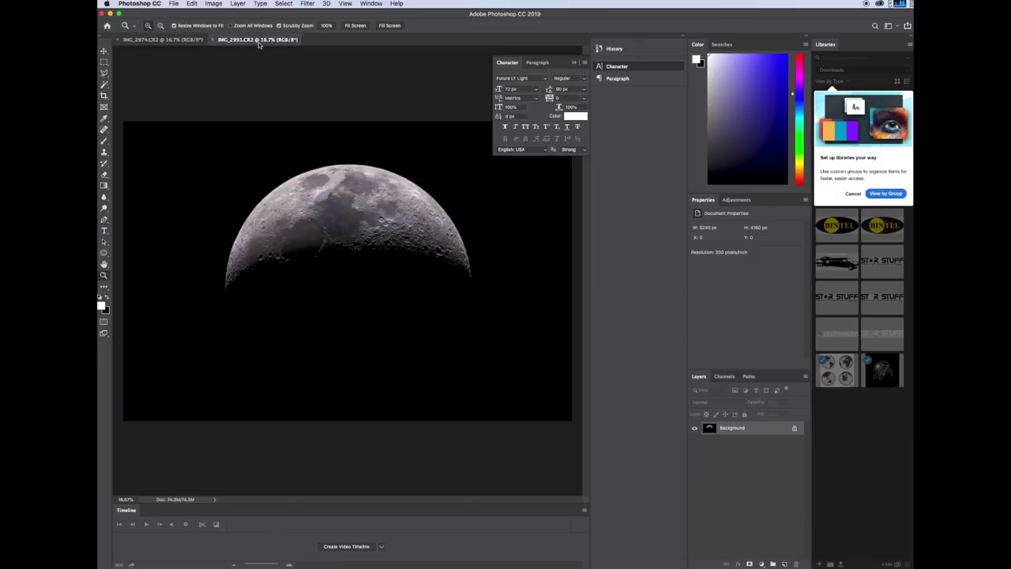
{"action": "left_click", "coordinate": [175, 42]}
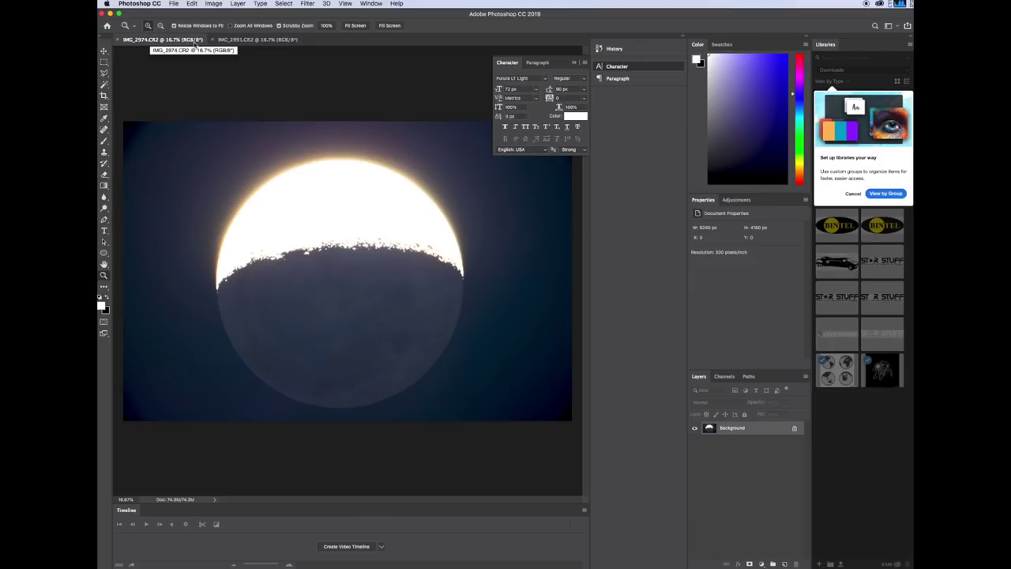
{"action": "left_click", "coordinate": [247, 40]}
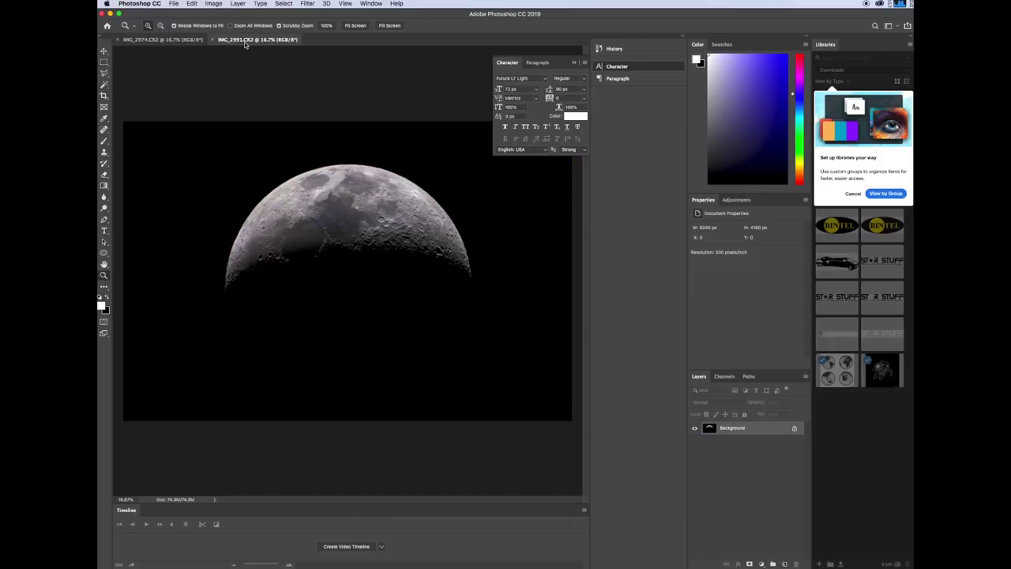
- Copy the entire IMG_2974.CR2 image and paste it as a new layer into IMG_2991.CR2
{"action": "left_click", "coordinate": [172, 41]}
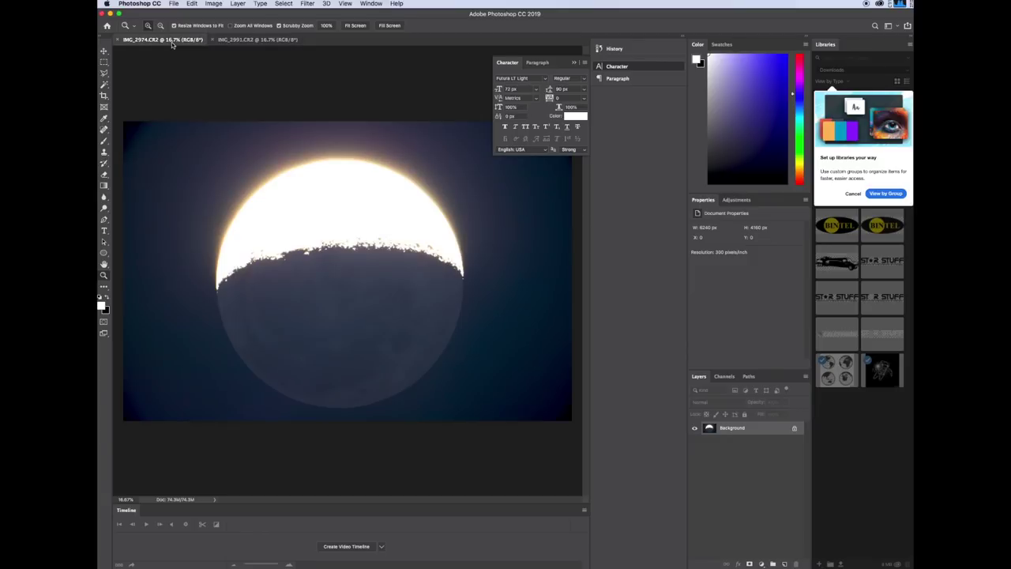
{"action": "left_click", "coordinate": [283, 3]}
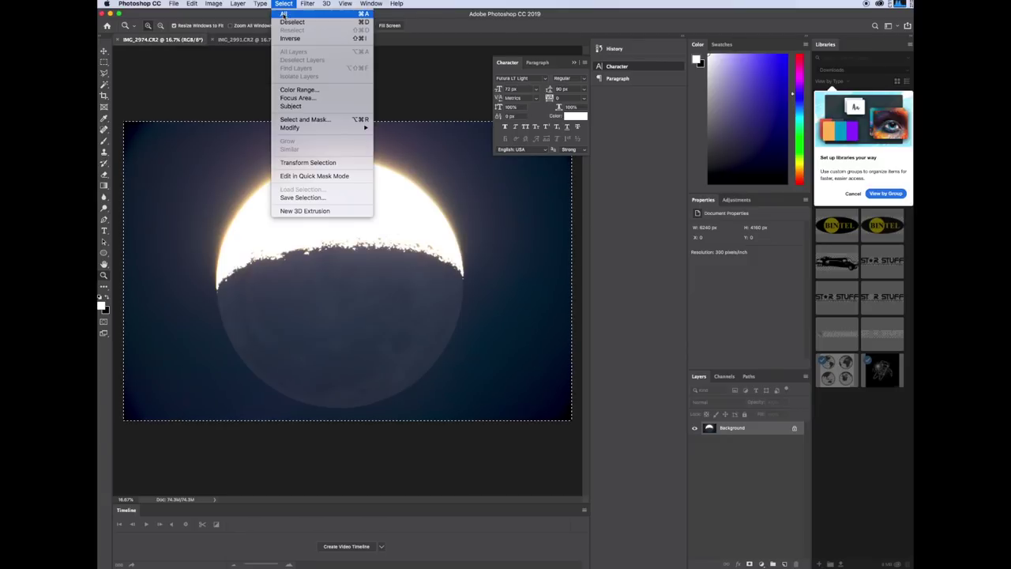
{"action": "left_click", "coordinate": [294, 14]}
{"action": "left_click", "coordinate": [192, 3]}
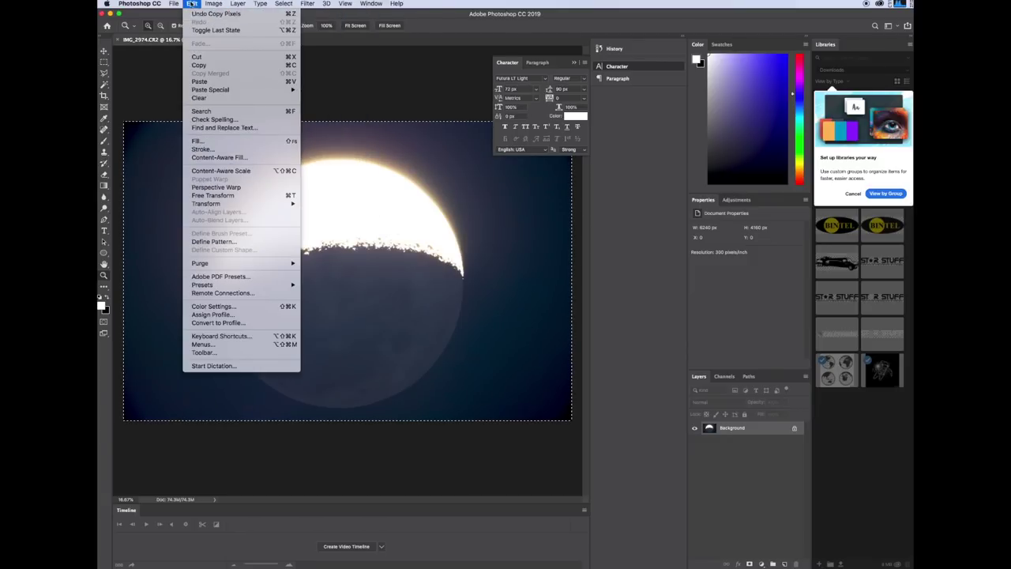
{"action": "left_click", "coordinate": [204, 65]}
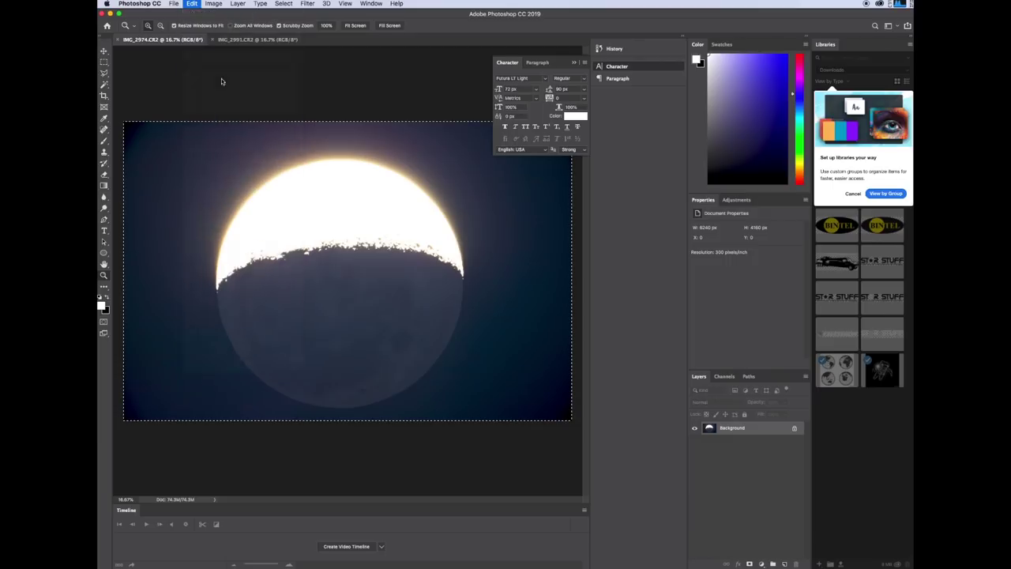
{"action": "left_click", "coordinate": [243, 41]}
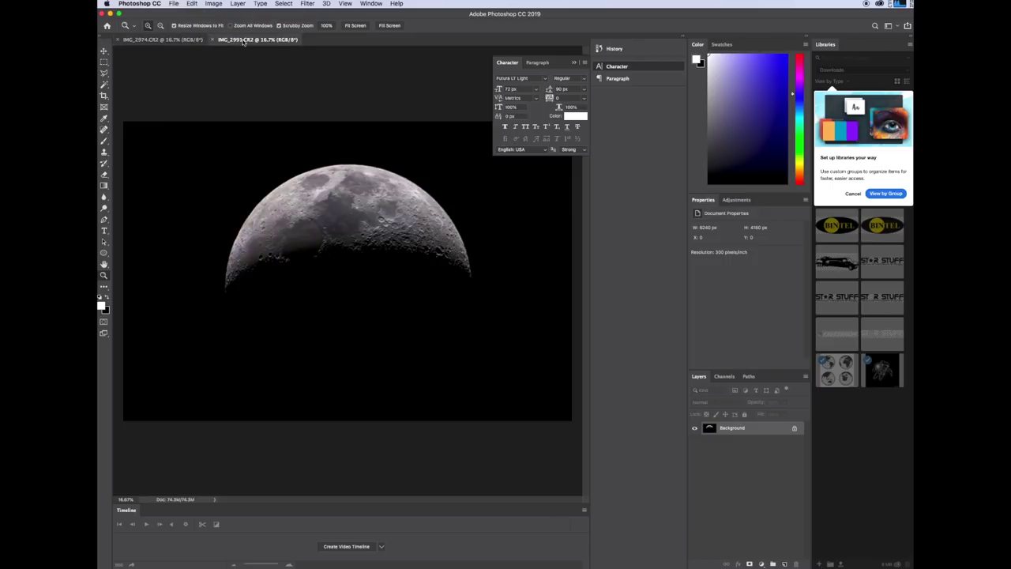
{"action": "left_click", "coordinate": [192, 3]}
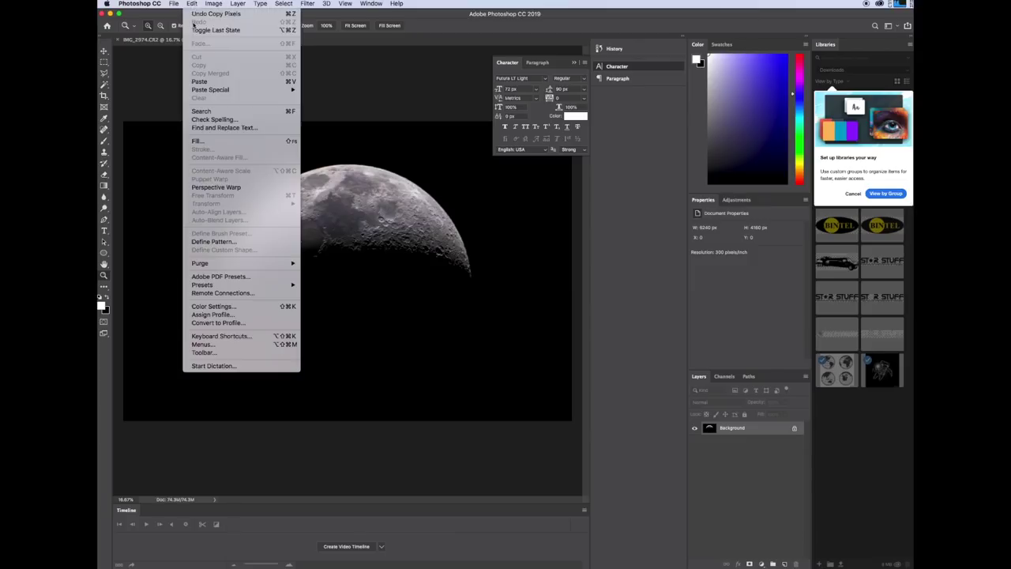
{"action": "left_click", "coordinate": [200, 82]}
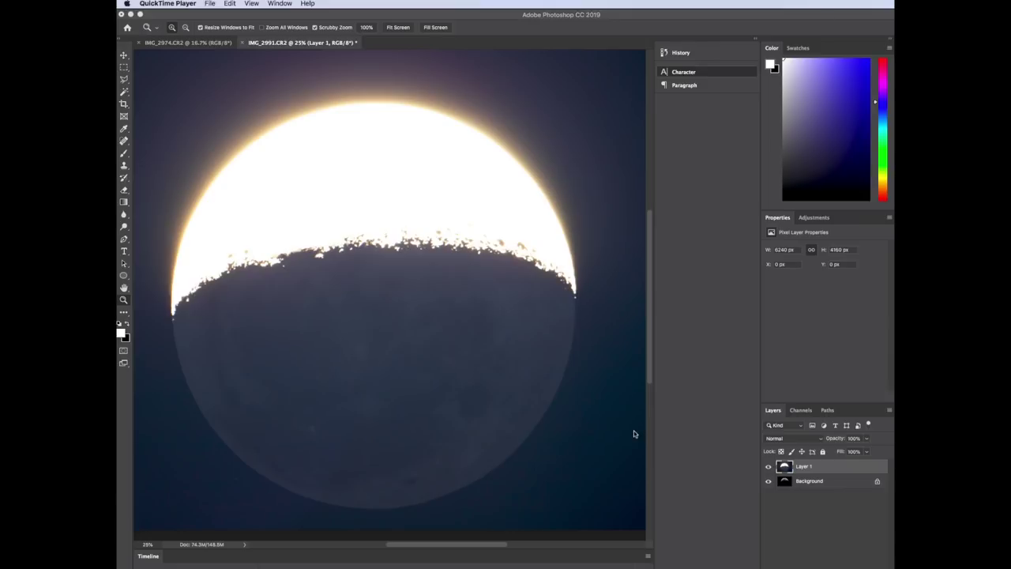
- Lower Layer 1's opacity to 53% and move the layer to roughly align its moon with the one beneath
{"action": "left_click", "coordinate": [867, 439]}
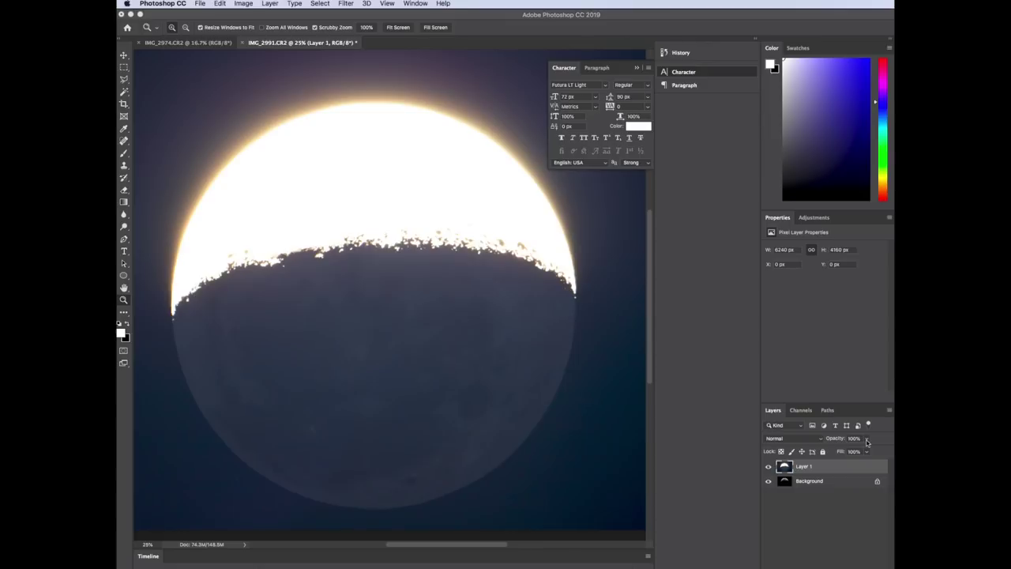
{"action": "left_click_drag", "start_coordinate": [867, 442], "coordinate": [846, 452]}
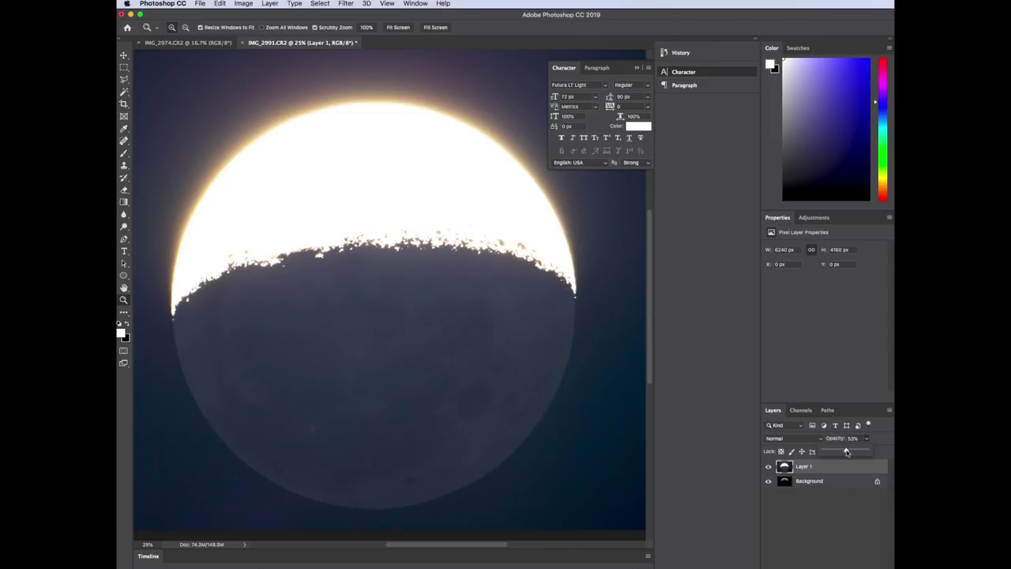
{"action": "left_click", "coordinate": [124, 56]}
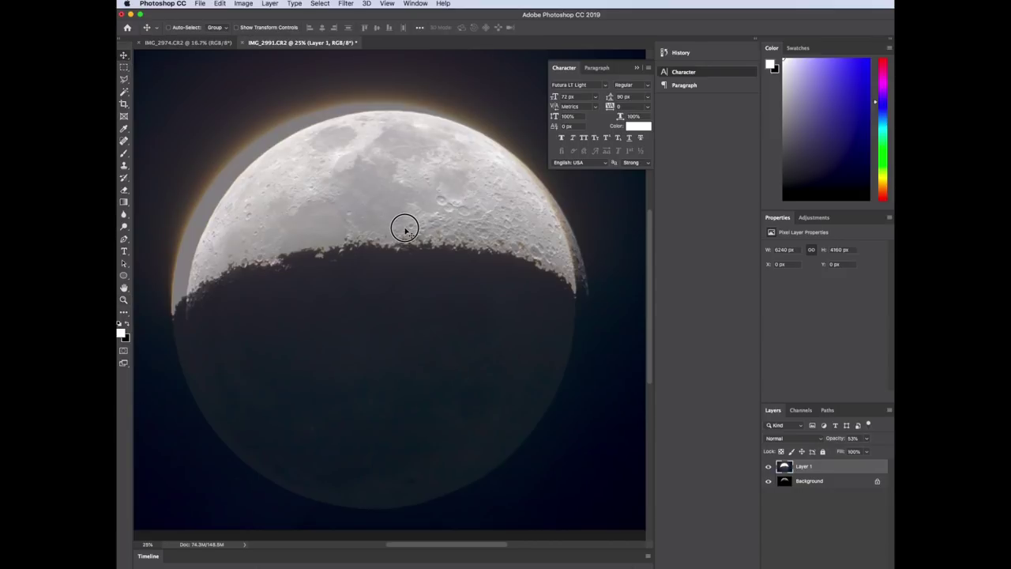
{"action": "left_click_drag", "start_coordinate": [406, 226], "coordinate": [423, 237]}
- Nudge Layer 1 to X 119 px, Y 35 px so its lunar edge and craters line up with the background
{"action": "left_click", "coordinate": [124, 299]}
{"action": "left_click", "coordinate": [251, 271]}
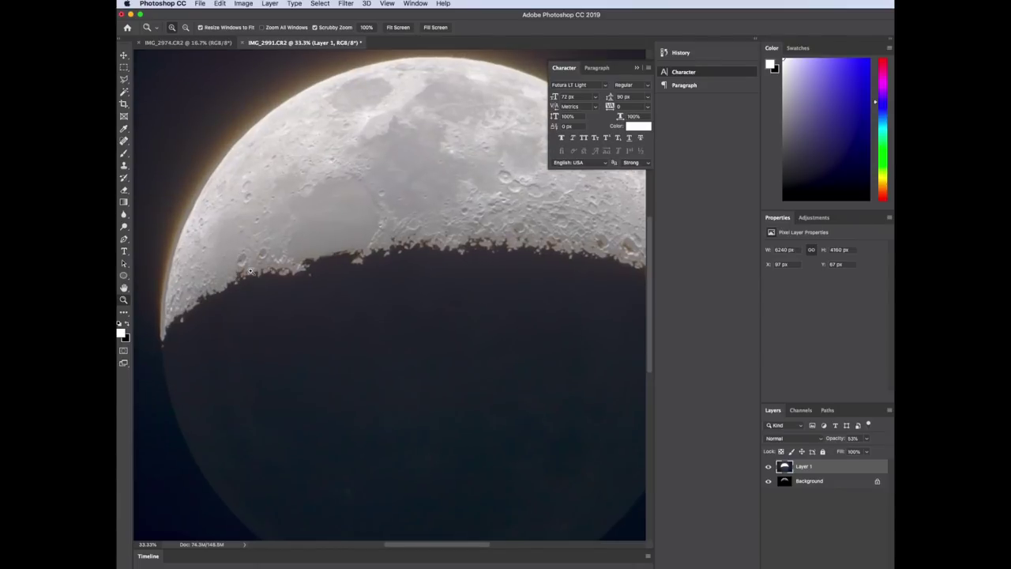
{"action": "left_click", "coordinate": [250, 271]}
{"action": "key", "text": "v"}
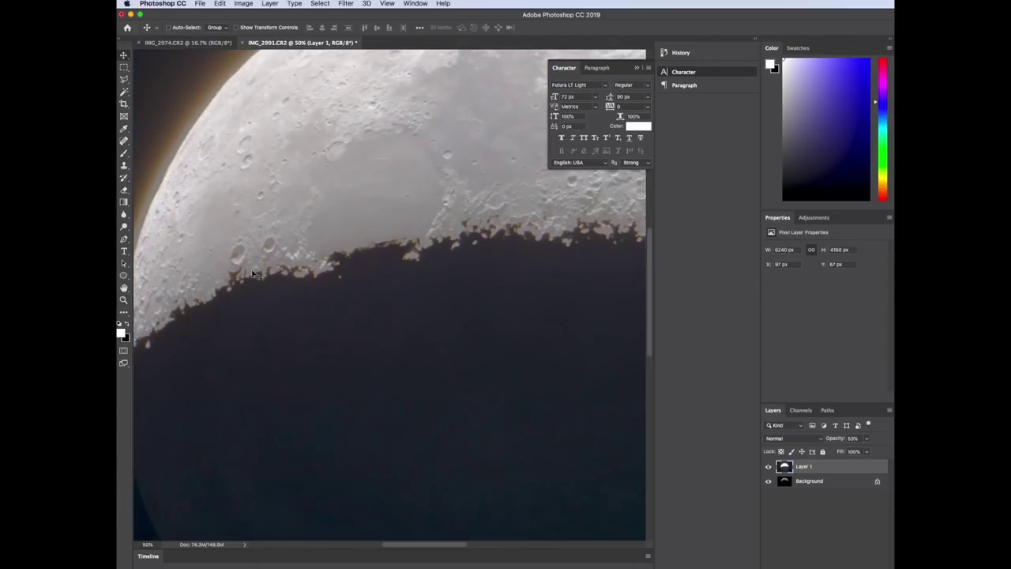
{"action": "key", "text": "Right"}
{"action": "key", "text": "Right"}
{"action": "key", "text": "Right"}
{"action": "key", "text": "Right"}
{"action": "key", "text": "Up"}
{"action": "key", "text": "Up"}
{"action": "key", "text": "Up"}
{"action": "key", "text": "Up"}
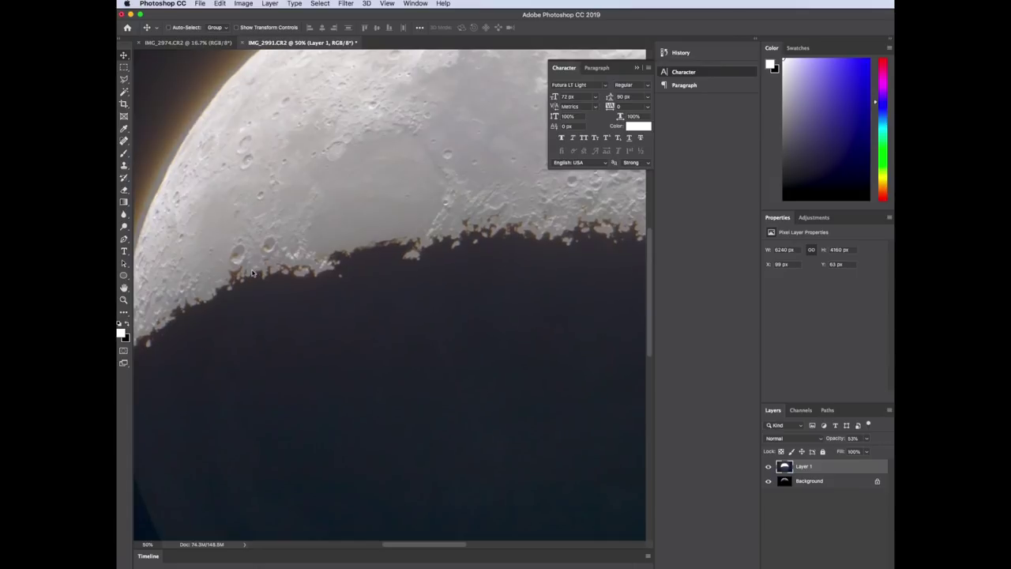
{"action": "key", "text": "Right"}
{"action": "key", "text": "Right"}
{"action": "key", "text": "Right"}
{"action": "key", "text": "Right"}
{"action": "key", "text": "Up"}
{"action": "key", "text": "Up"}
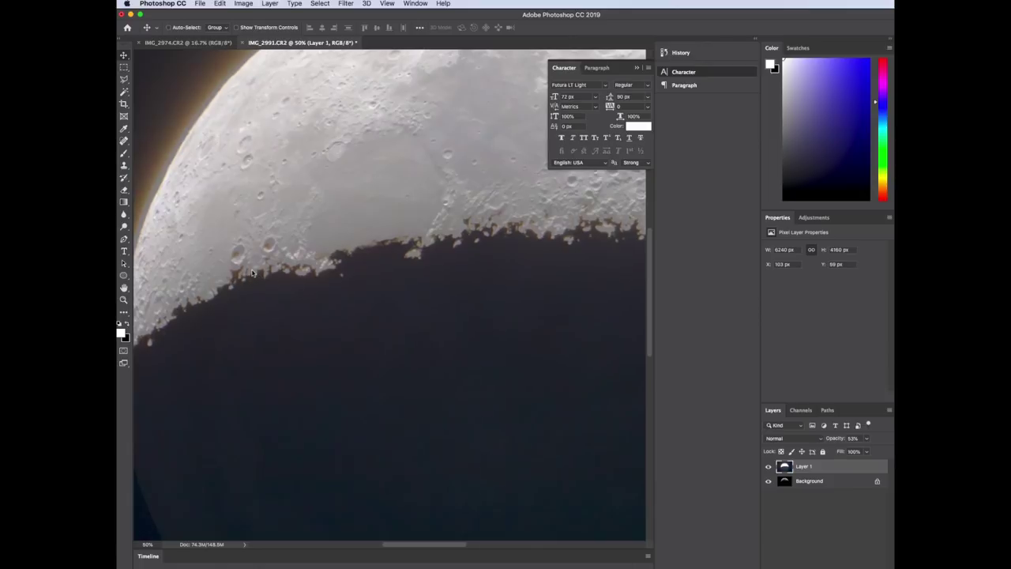
{"action": "key", "text": "Right"}
{"action": "key", "text": "Right"}
{"action": "key", "text": "Right"}
{"action": "key", "text": "Right"}
{"action": "key", "text": "Right"}
{"action": "key", "text": "Right"}
{"action": "key", "text": "Right"}
{"action": "key", "text": "Right"}
{"action": "key", "text": "Right"}
{"action": "key", "text": "Right"}
{"action": "key", "text": "Up"}
{"action": "key", "text": "Up"}
{"action": "key", "text": "Up"}
{"action": "key", "text": "Up"}
{"action": "key", "text": "Up"}
{"action": "key", "text": "Up"}
{"action": "key", "text": "Up"}
{"action": "key", "text": "Up"}
{"action": "key", "text": "Up"}
{"action": "key", "text": "Up"}
{"action": "key", "text": "Up"}
{"action": "key", "text": "Up"}
{"action": "key", "text": "Up"}
{"action": "key", "text": "Up"}
{"action": "key", "text": "Up"}
{"action": "key", "text": "Up"}
{"action": "key", "text": "Up"}
{"action": "key", "text": "Up"}
{"action": "key", "text": "Right"}
{"action": "key", "text": "Right"}
{"action": "key", "text": "Up"}
{"action": "key", "text": "Up"}
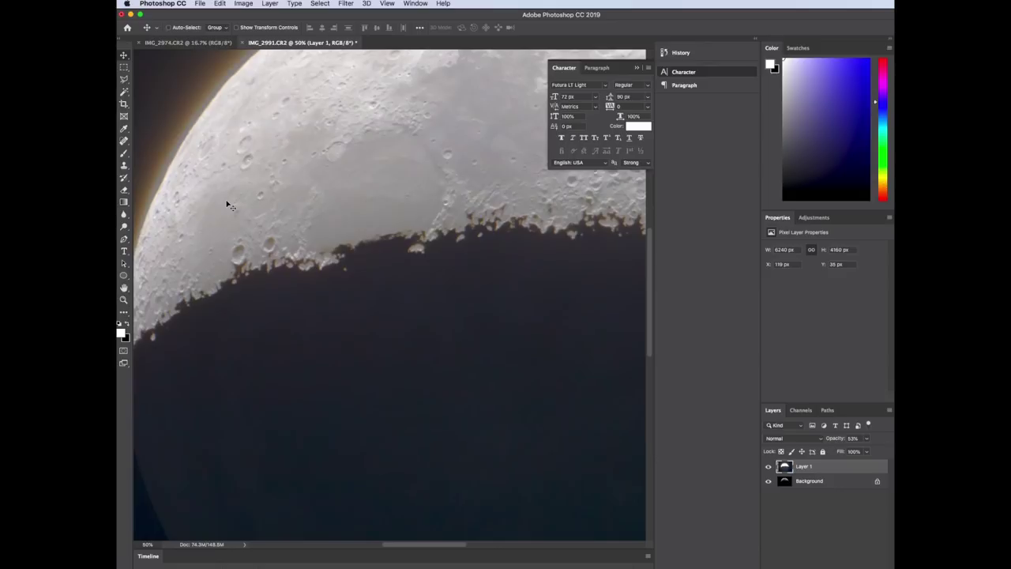
- Restore Layer 1's opacity to 100%
{"action": "scroll", "coordinate": [227, 205], "scroll_direction": "left", "scroll_amount": 2}
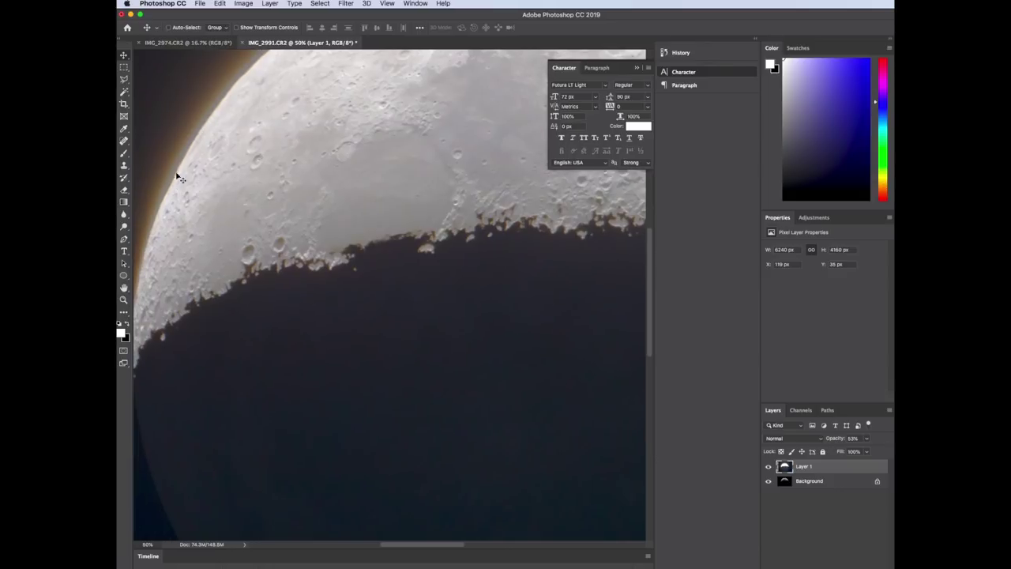
{"action": "left_click", "coordinate": [867, 439]}
{"action": "left_click_drag", "start_coordinate": [866, 451], "coordinate": [888, 451]}
{"action": "key", "text": "z"}
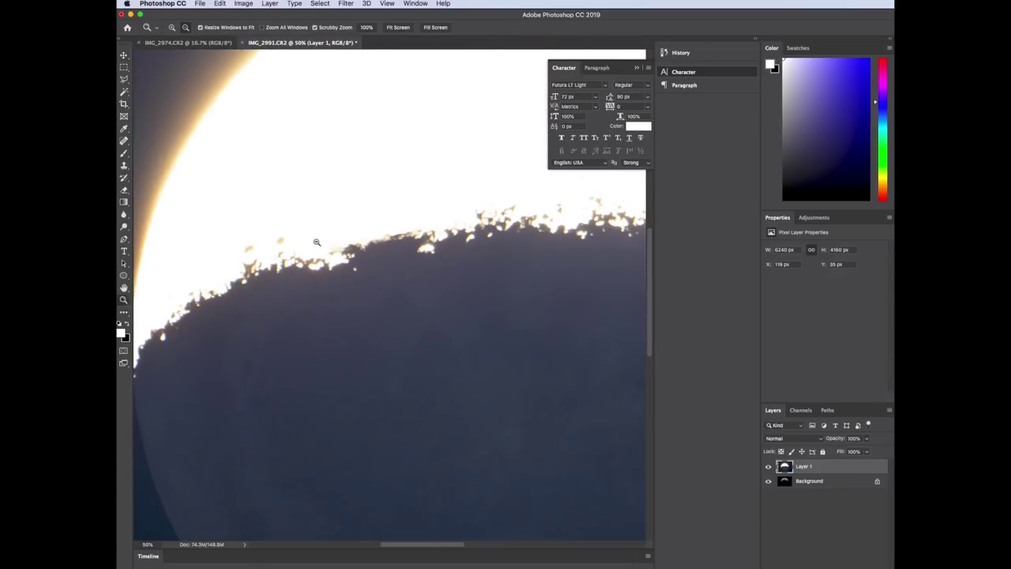
{"action": "left_click", "coordinate": [470, 256], "text": "alt"}
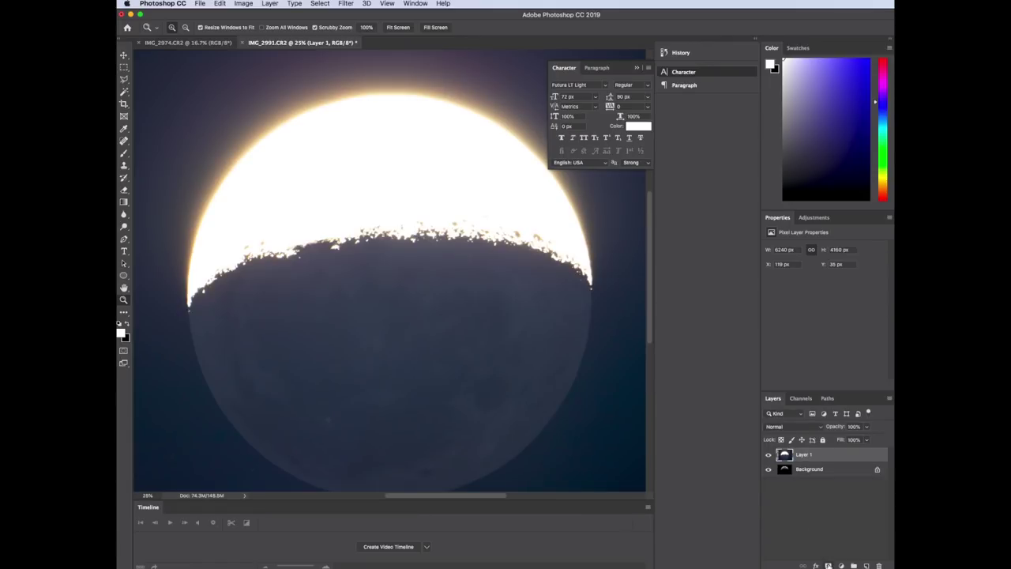
- Add a layer mask to Layer 1 and draw a black-to-white linear gradient down from the bright crescent into the dark side
{"action": "left_click", "coordinate": [828, 566]}
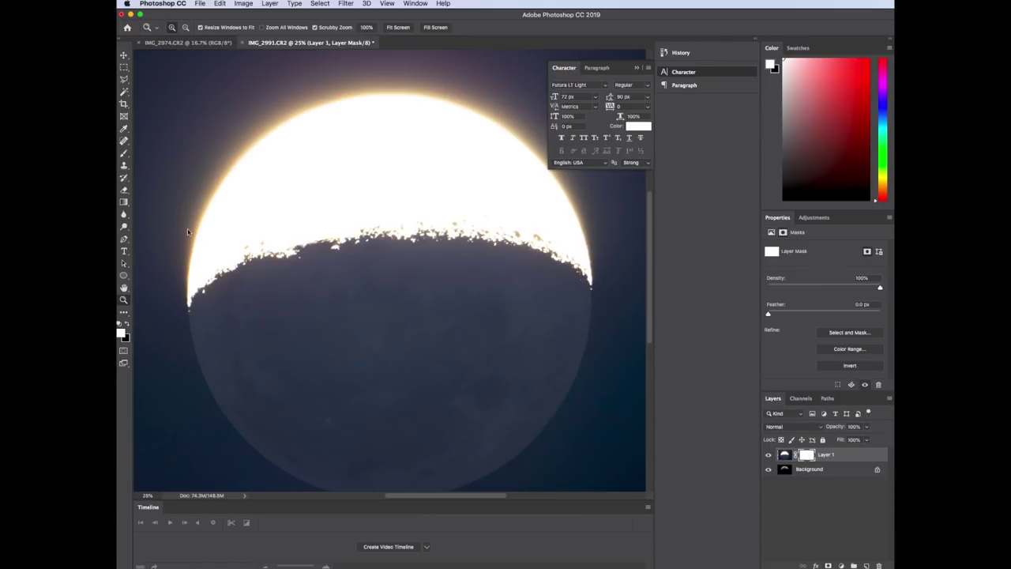
{"action": "left_click", "coordinate": [124, 203]}
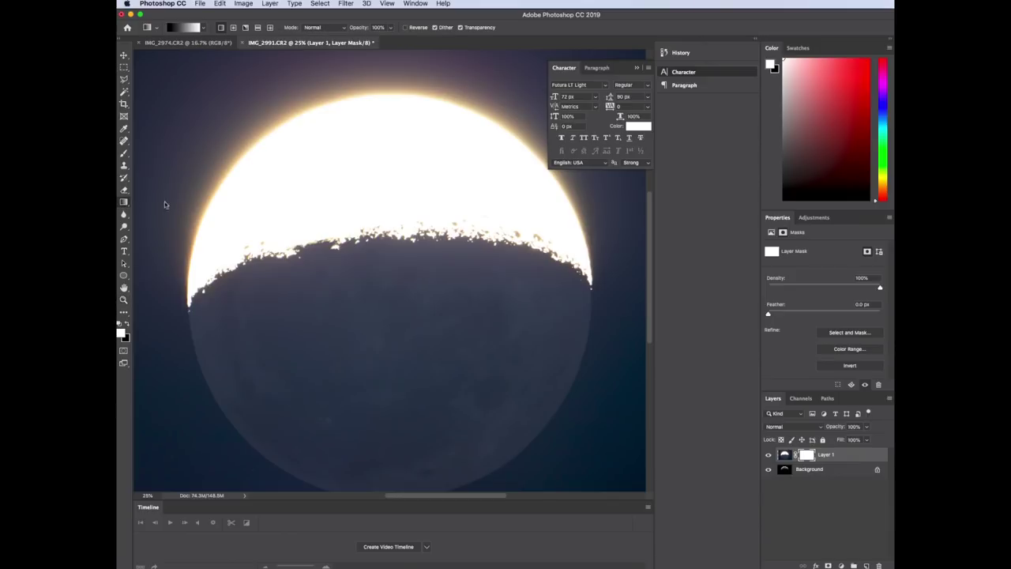
{"action": "left_click_drag", "start_coordinate": [379, 159], "coordinate": [372, 365]}
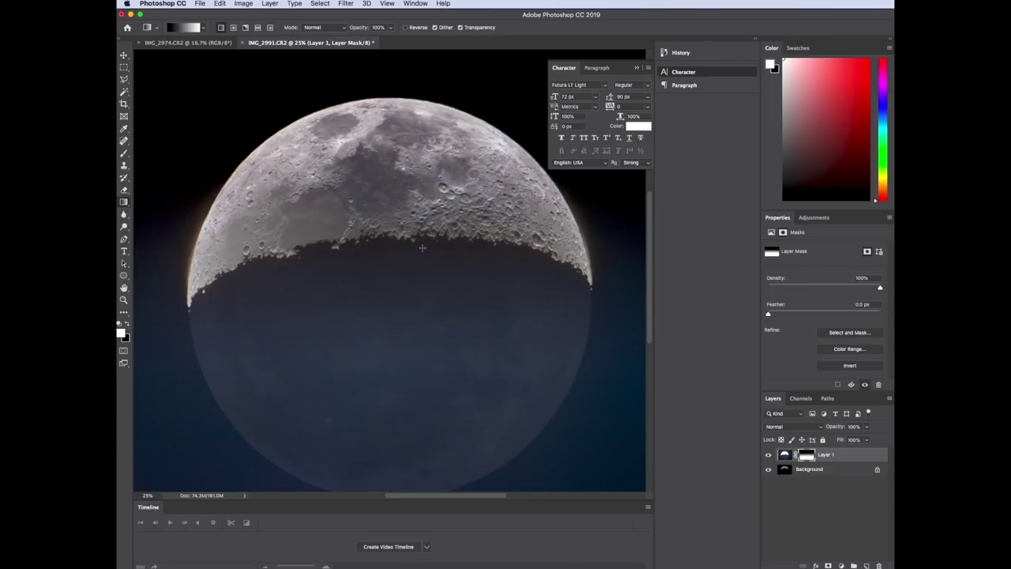
- Redraw the mask gradient lower, running from just below the terminator down towards the moon's lower edge
{"action": "left_click", "coordinate": [388, 294]}
{"action": "left_click_drag", "start_coordinate": [389, 294], "coordinate": [377, 388]}
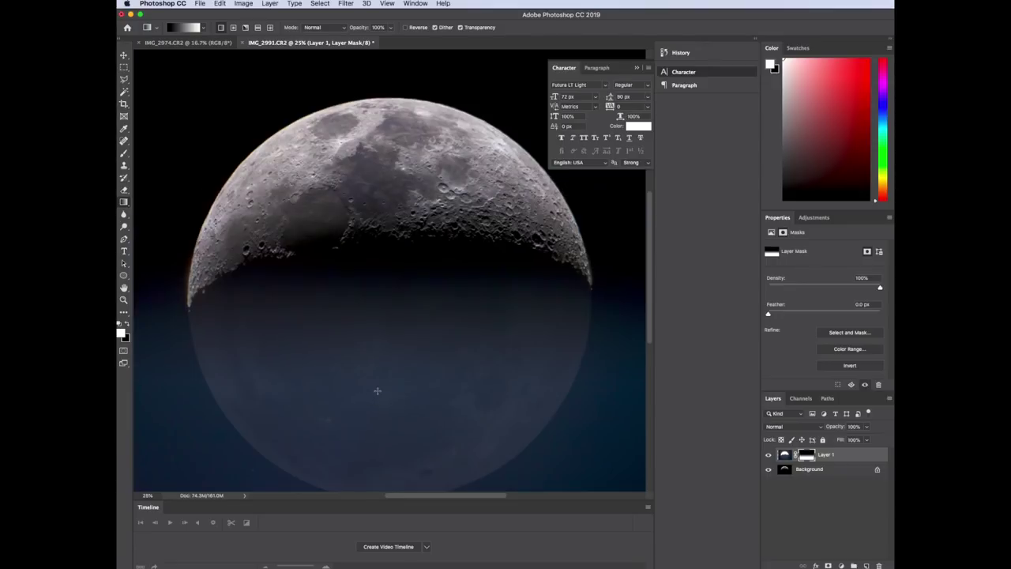
{"action": "left_click", "coordinate": [370, 253]}
{"action": "left_click_drag", "start_coordinate": [370, 253], "coordinate": [366, 430]}
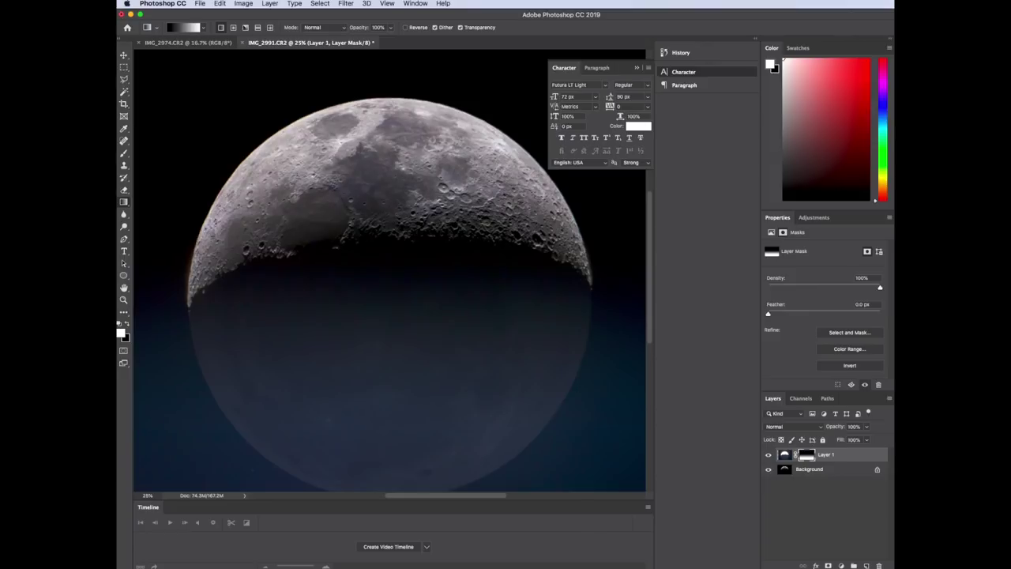
- Rotate the whole image 90° clockwise
{"action": "left_click", "coordinate": [245, 5]}
{"action": "mouse_move", "coordinate": [282, 95]}
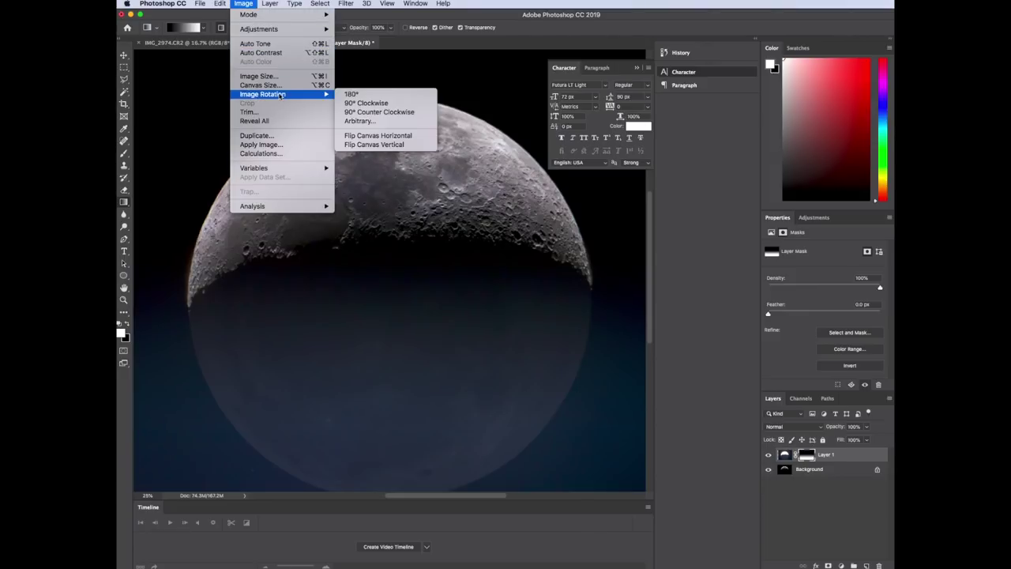
{"action": "left_click", "coordinate": [363, 103]}
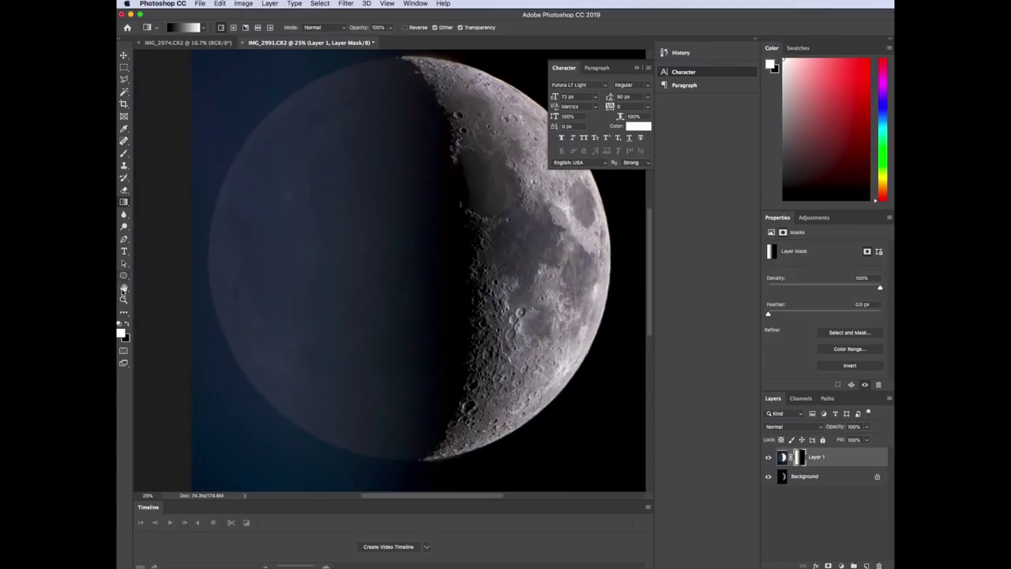
- Select a square area around the full moon disc and crop the image to it
{"action": "left_click", "coordinate": [123, 299]}
{"action": "left_click", "coordinate": [445, 260], "text": "alt"}
{"action": "key", "text": "m"}
{"action": "left_click_drag", "start_coordinate": [272, 112], "coordinate": [569, 408]}
{"action": "key", "text": "super+alt+c"}
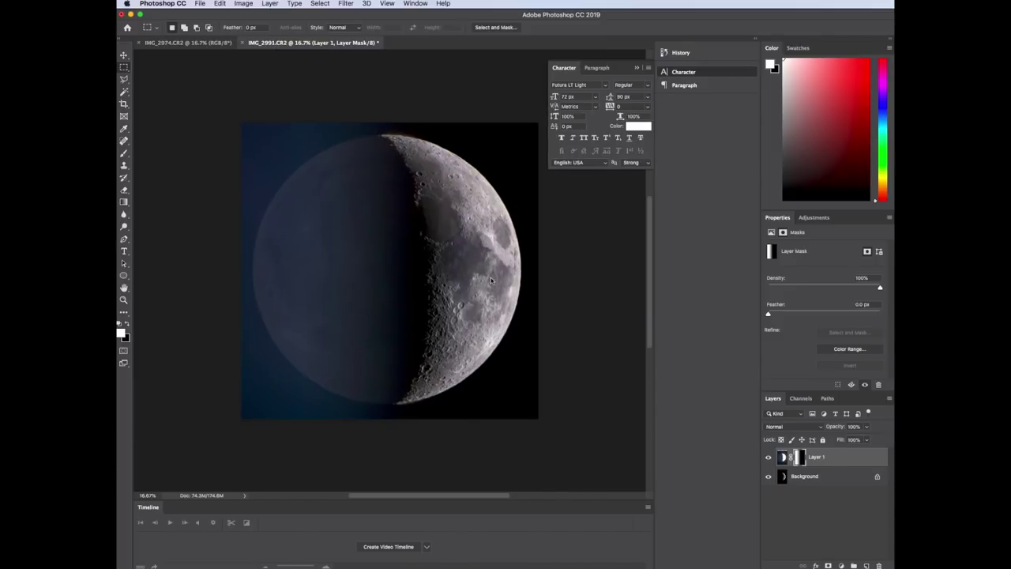
- Select the entire canvas with Layer 1's image active and resize the image to 2048 pixels wide, keeping its proportions
{"action": "left_click", "coordinate": [783, 458], "text": "super"}
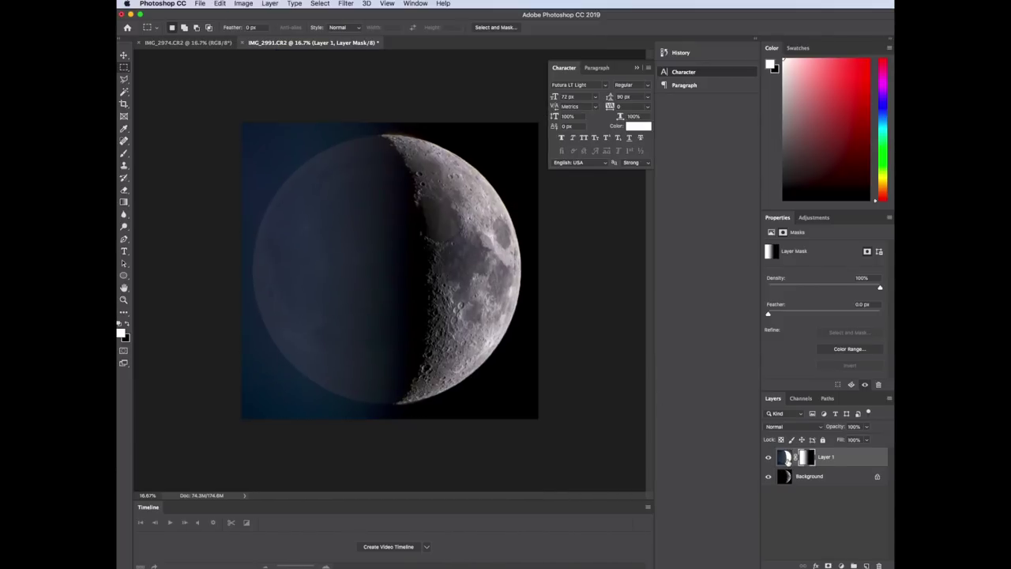
{"action": "left_click", "coordinate": [785, 458]}
{"action": "left_click", "coordinate": [784, 459], "text": "super"}
{"action": "key", "text": "super+a"}
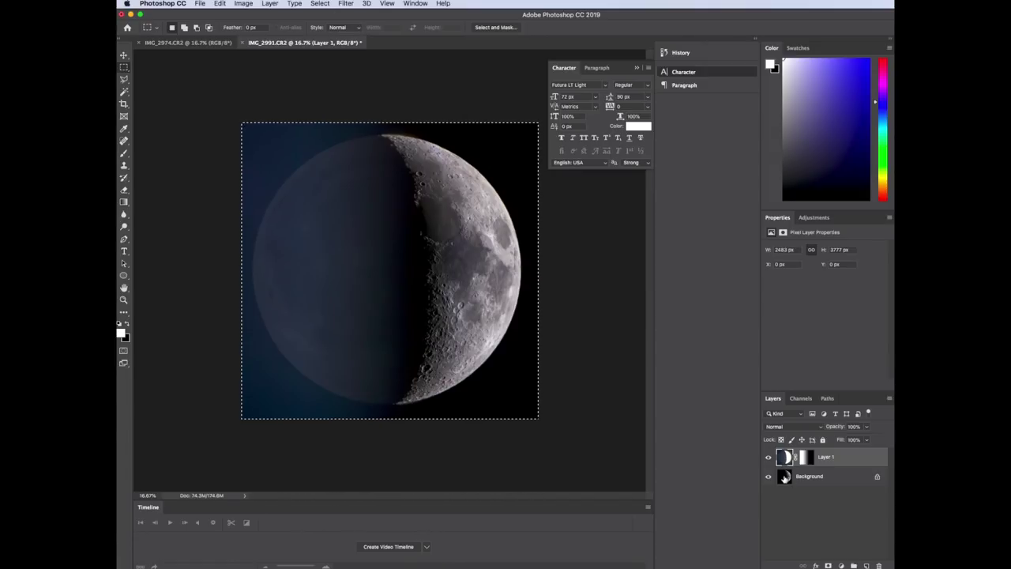
{"action": "left_click", "coordinate": [244, 4]}
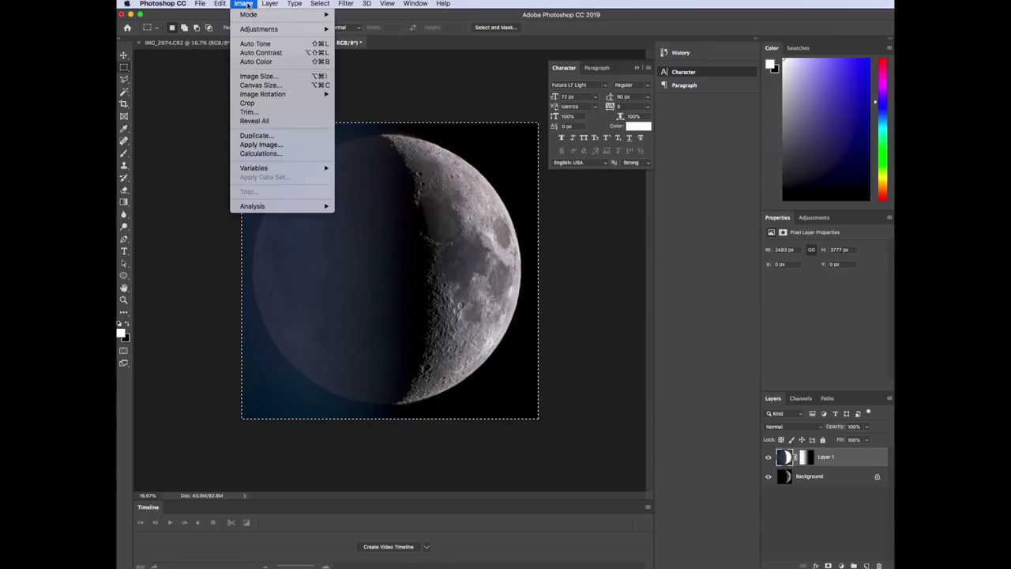
{"action": "left_click", "coordinate": [258, 76]}
{"action": "type", "text": "20"}
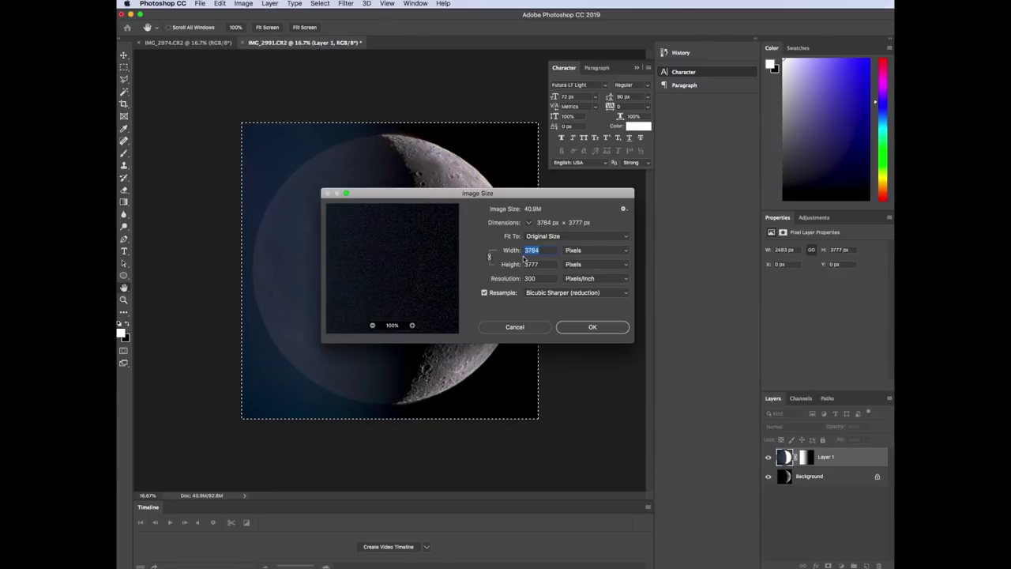
{"action": "type", "text": "48"}
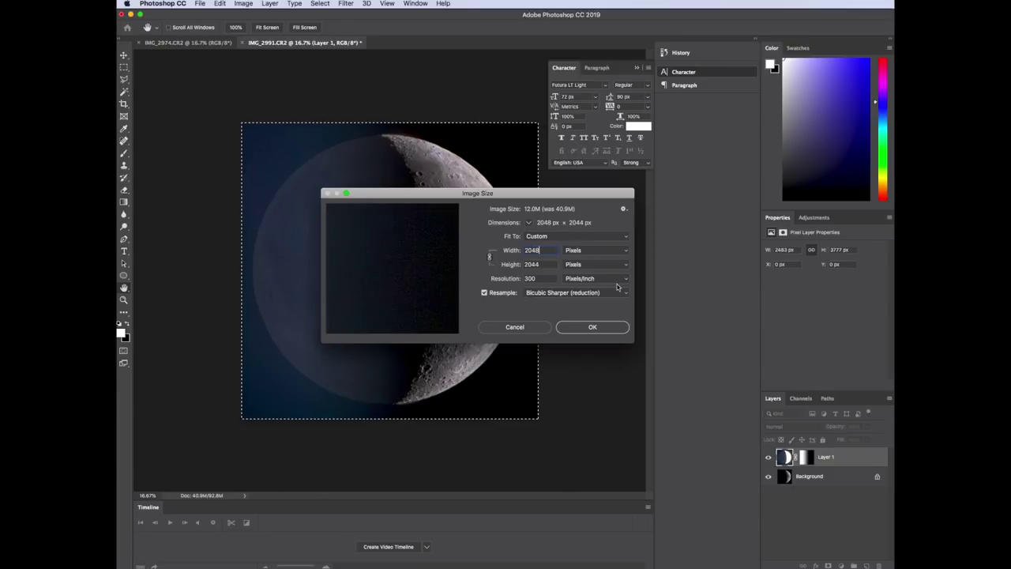
{"action": "left_click", "coordinate": [592, 327]}
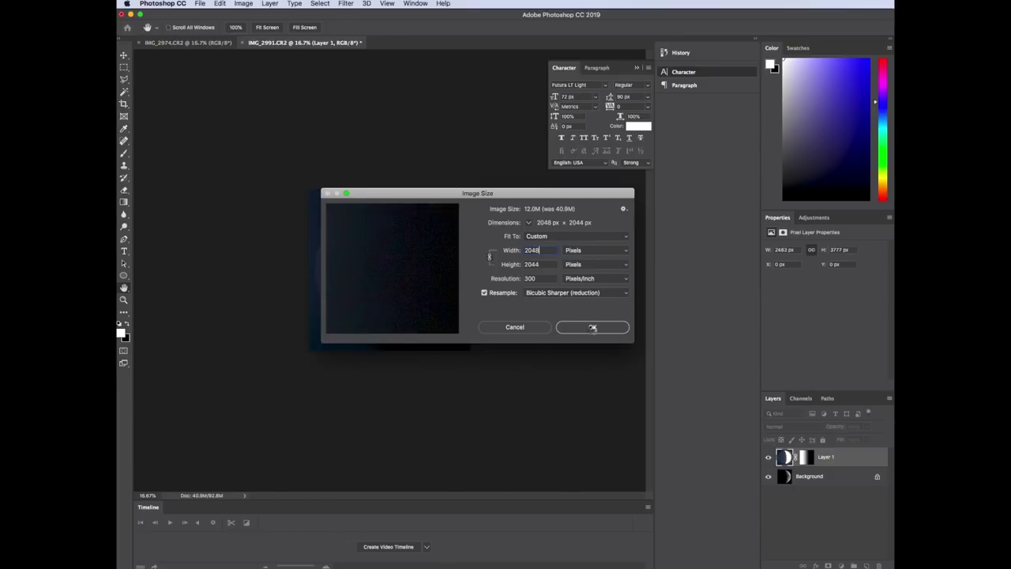
- Reduce noise on Layer 1's earthshine exposure with Topaz DeNoise 6 at an Overall Strength of 0.03, checking the dark side in the preview
{"action": "left_click", "coordinate": [124, 299]}
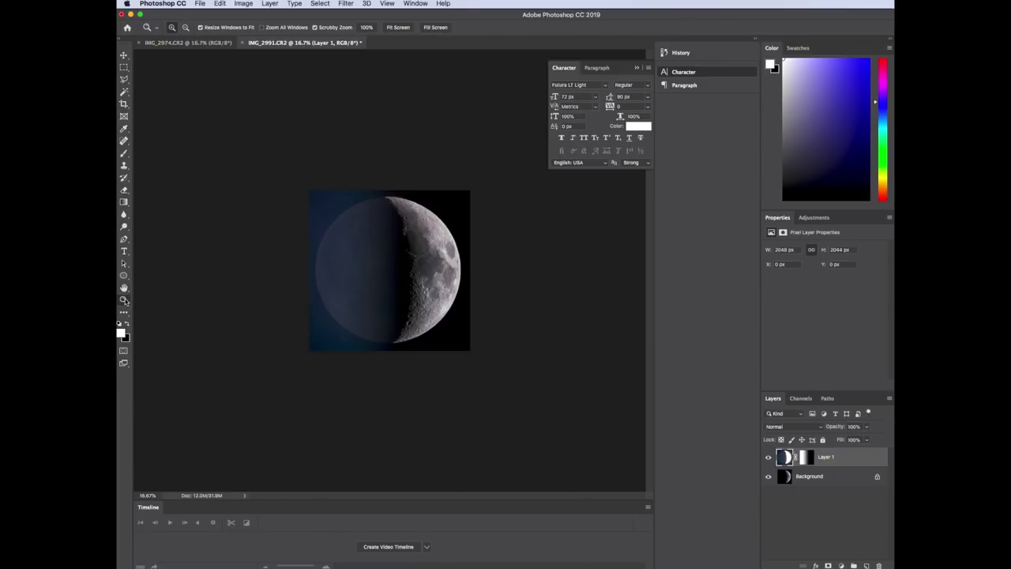
{"action": "left_click", "coordinate": [387, 269]}
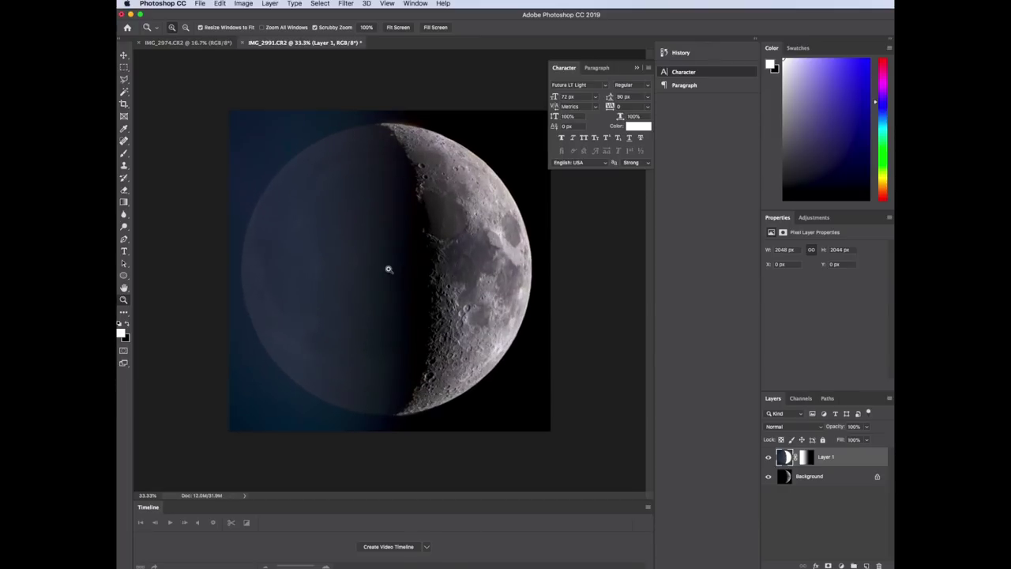
{"action": "left_click", "coordinate": [325, 3]}
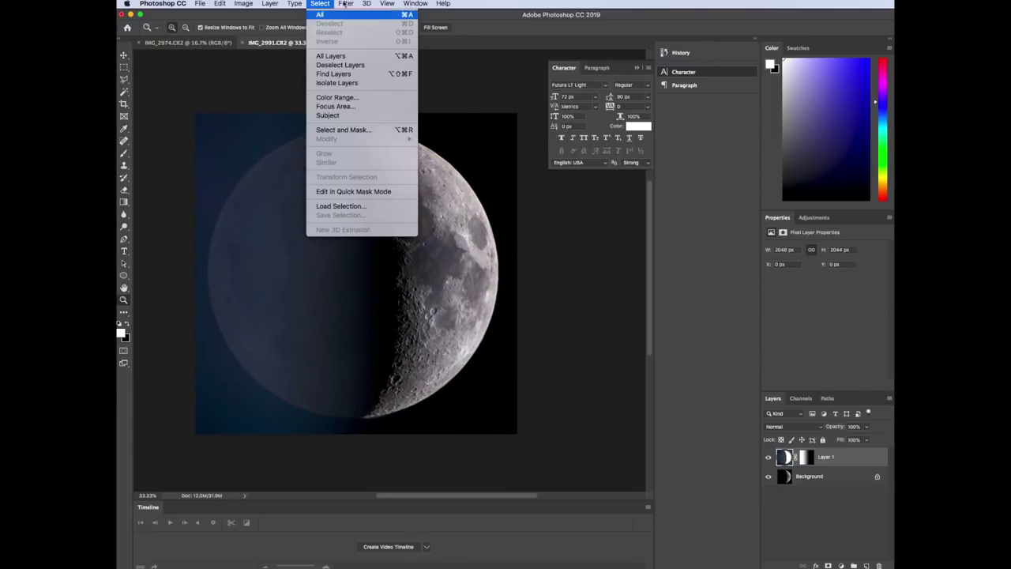
{"action": "mouse_move", "coordinate": [345, 3]}
{"action": "mouse_move", "coordinate": [368, 213]}
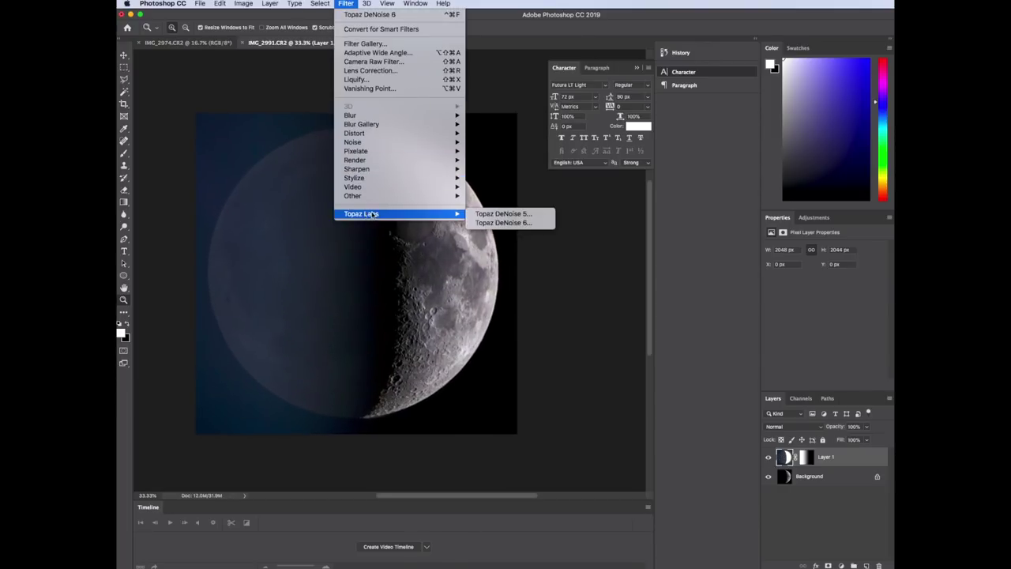
{"action": "left_click", "coordinate": [503, 223]}
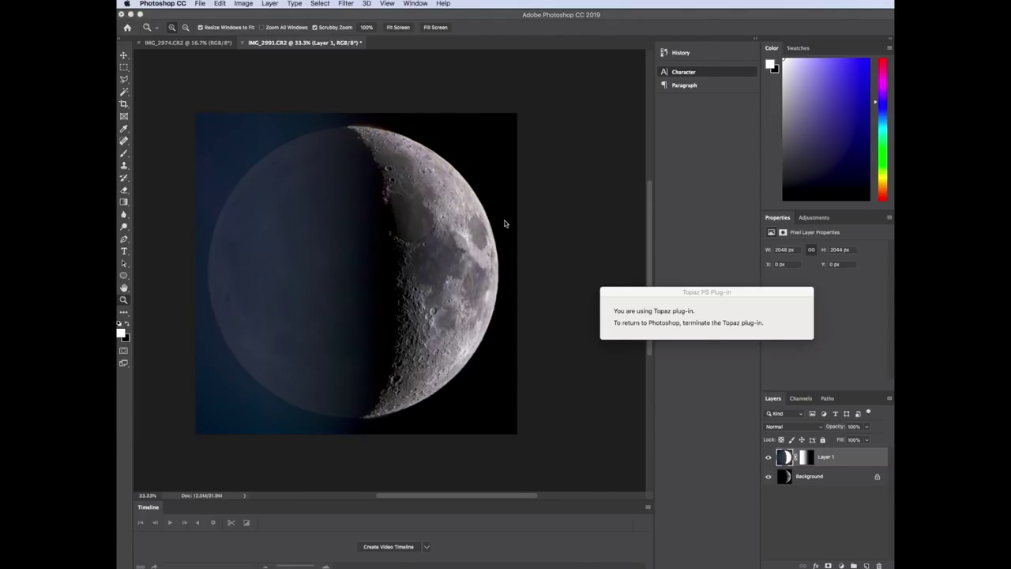
{"action": "left_click_drag", "start_coordinate": [716, 408], "coordinate": [712, 408]}
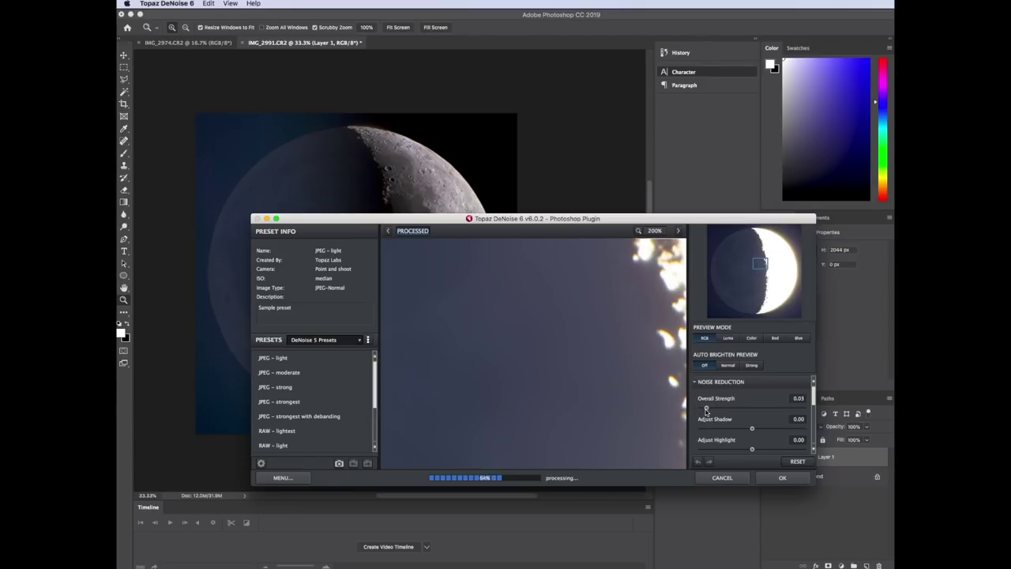
{"action": "left_click_drag", "start_coordinate": [450, 372], "coordinate": [621, 379]}
{"action": "left_click_drag", "start_coordinate": [664, 446], "coordinate": [666, 448]}
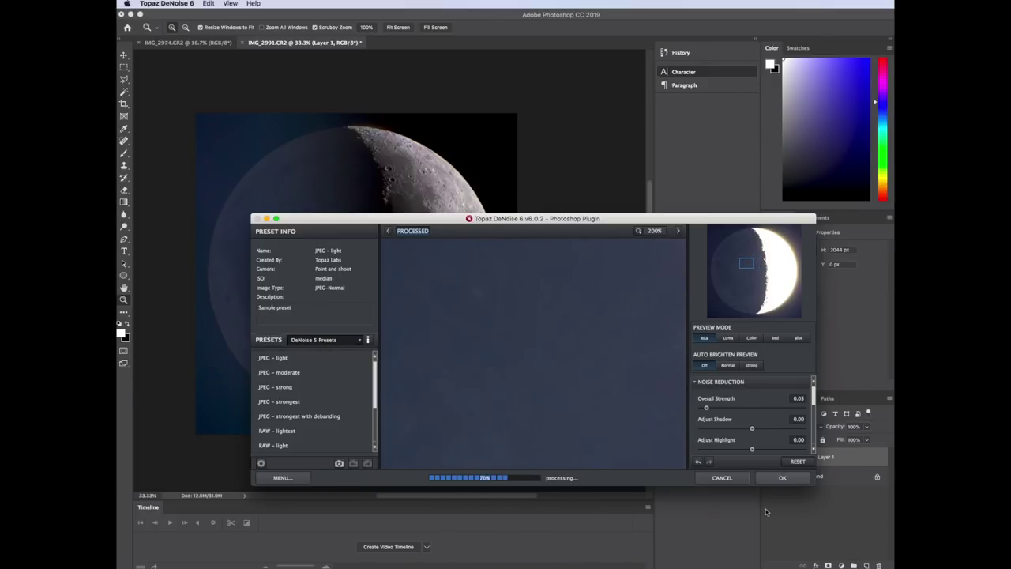
{"action": "left_click", "coordinate": [785, 478]}
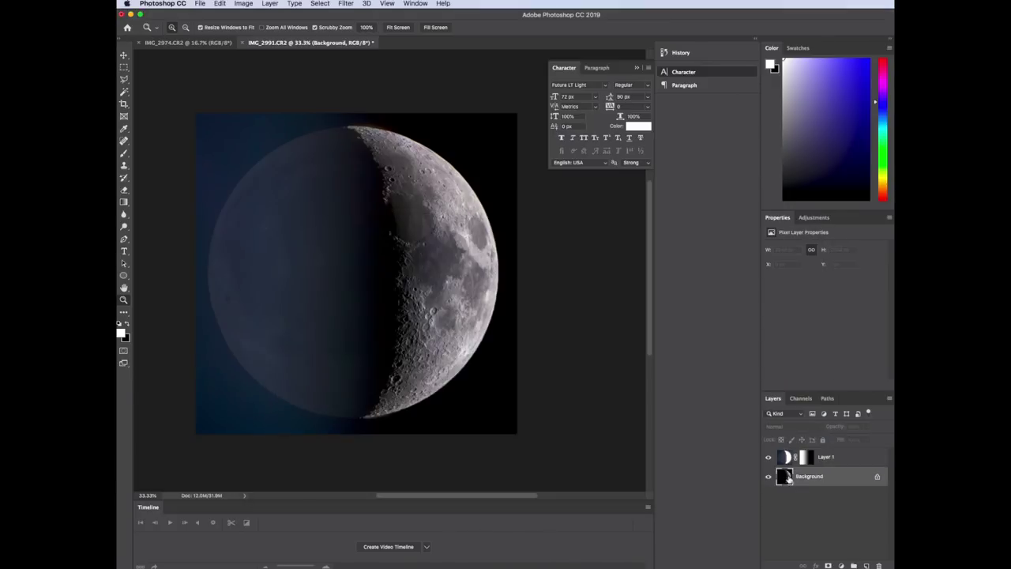
- Reduce noise on the Background layer's bright crescent with Topaz DeNoise 6 at an Overall Strength of 0.12
{"action": "left_click", "coordinate": [345, 4]}
{"action": "left_click", "coordinate": [506, 216]}
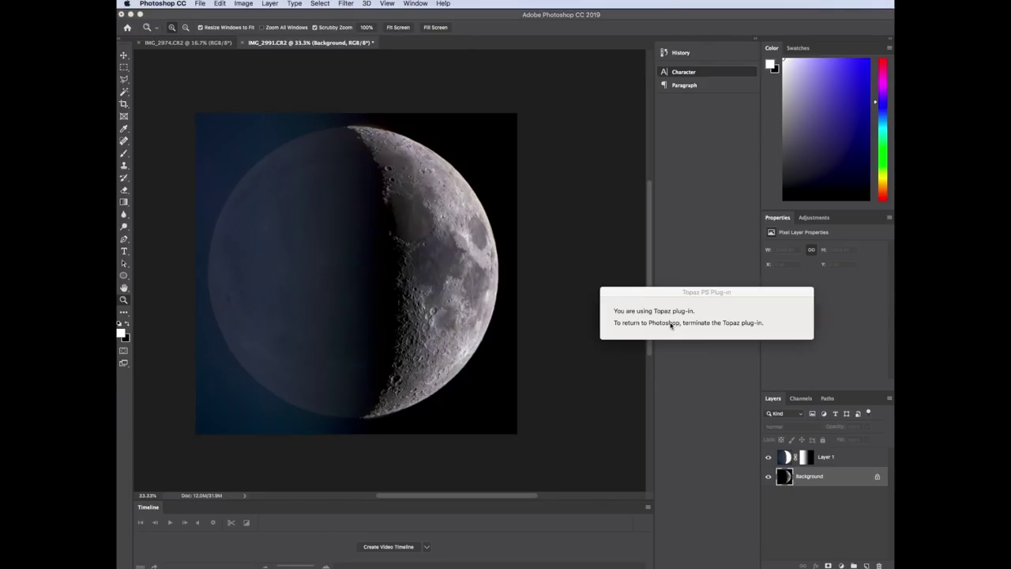
{"action": "left_click_drag", "start_coordinate": [665, 377], "coordinate": [592, 362]}
{"action": "left_click_drag", "start_coordinate": [708, 409], "coordinate": [715, 409]}
{"action": "left_click", "coordinate": [783, 478]}
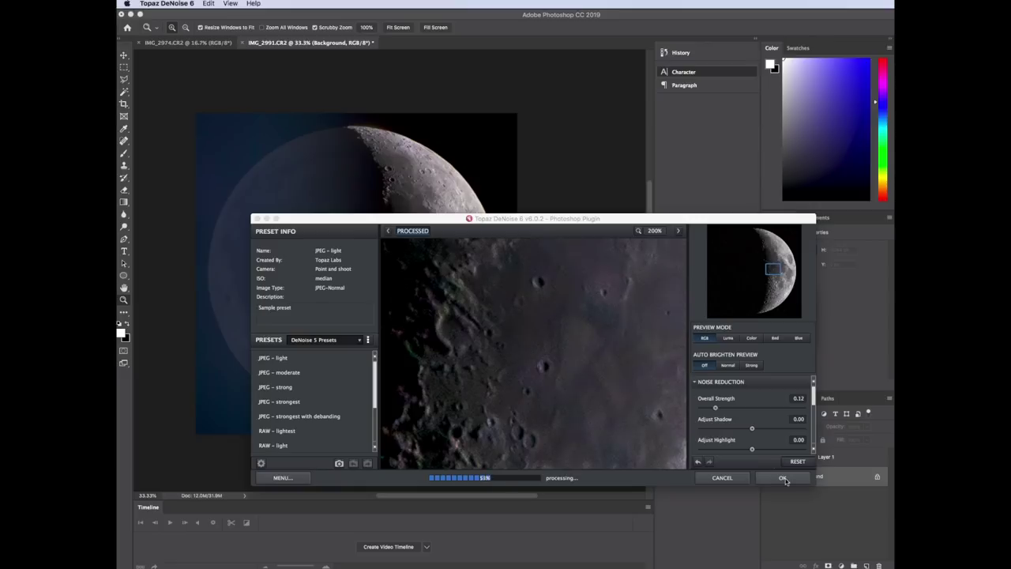